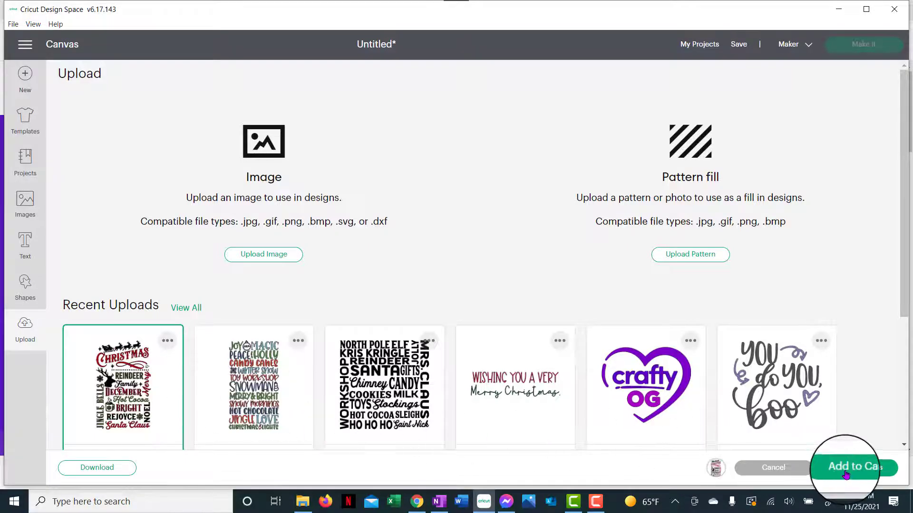
Add the selected Christmas Subway Art upload to the canvas
left_click(841, 467)
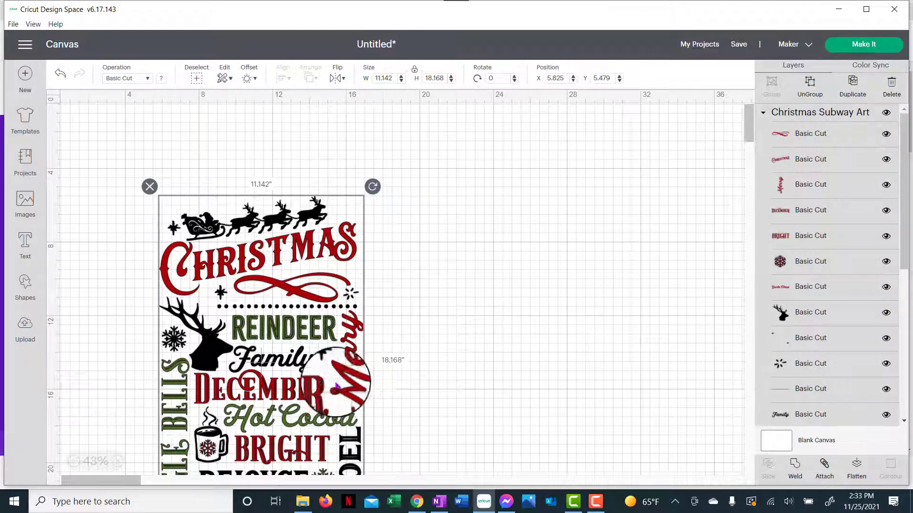
Open a second Design Space window and start a new project in it
left_click(14, 26)
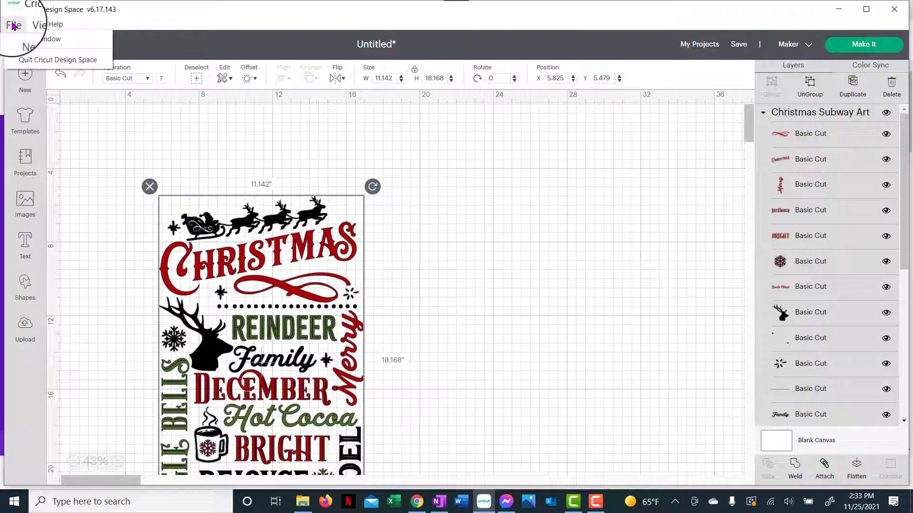
left_click(42, 40)
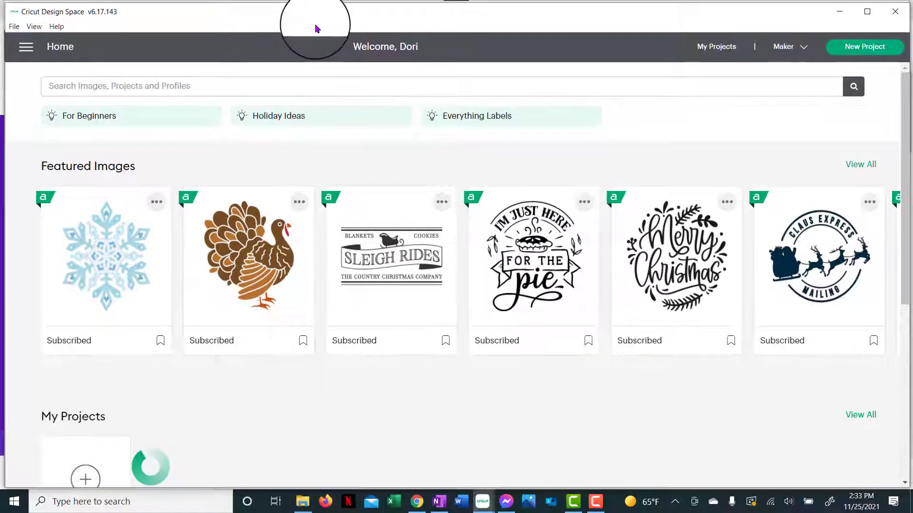
mouse_move(312, 22)
left_mouse_down()
mouse_move(320, 67)
mouse_move(570, 86)
mouse_move(393, 36)
mouse_move(335, 6)
mouse_move(310, 6)
left_mouse_up()
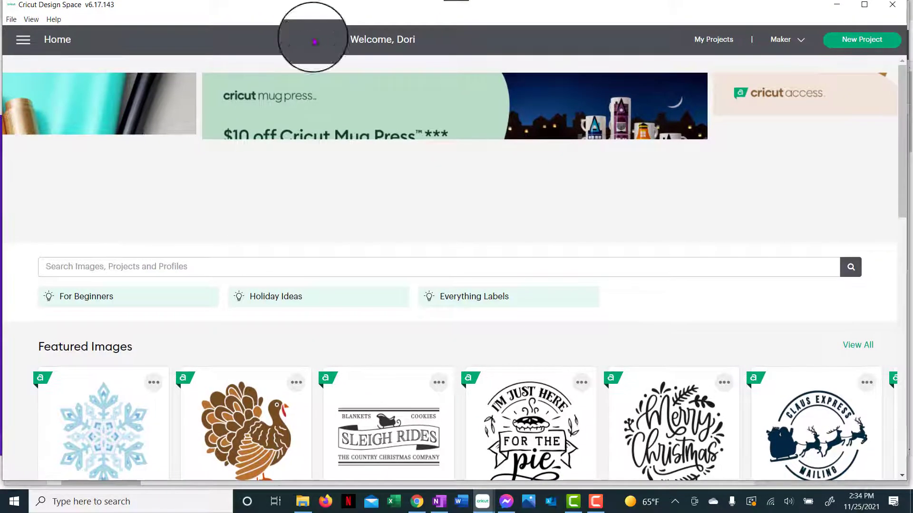
scroll(333, 265, "down", 6)
scroll(333, 265, "down", 4)
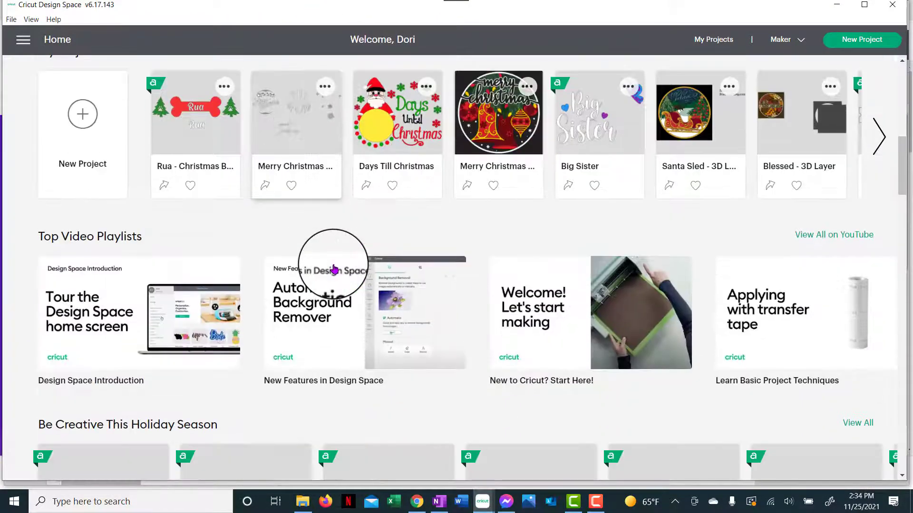
scroll(324, 265, "up", 2)
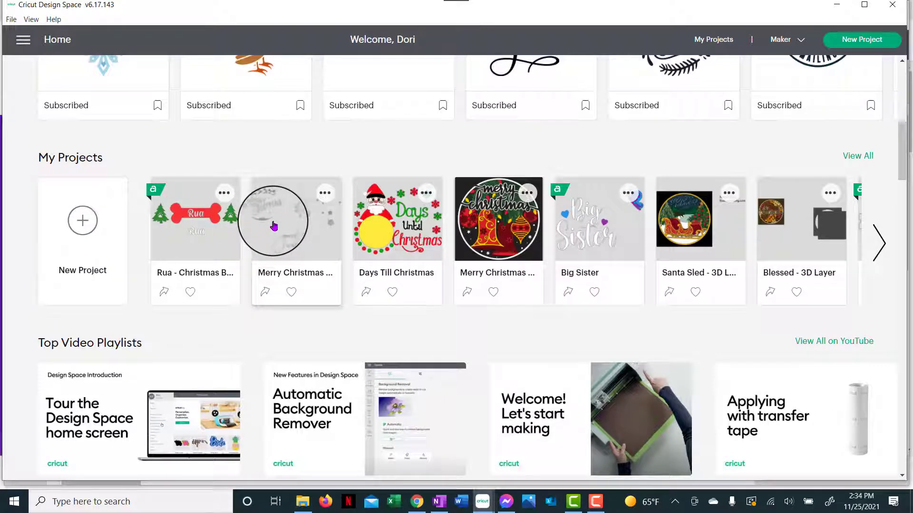
left_click(89, 222)
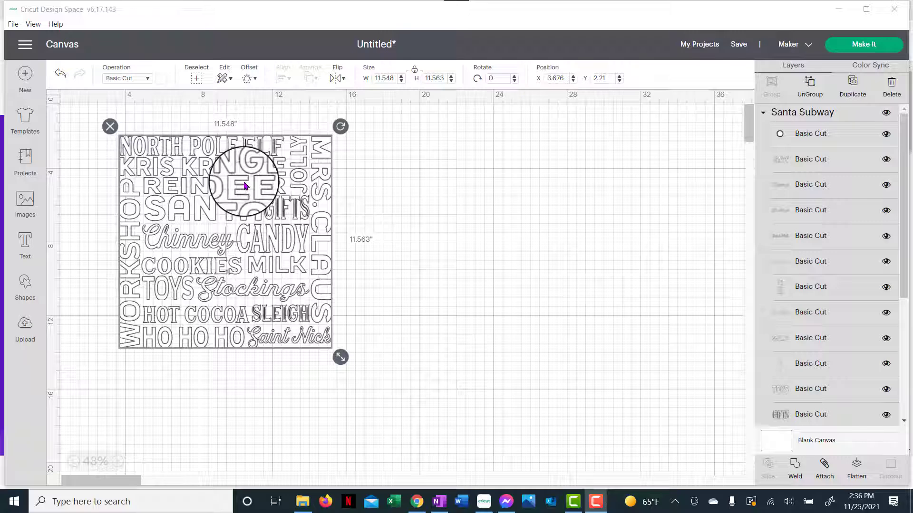
Move the Santa Subway design to about X 7.7, Y 1.7 on the canvas
left_click_drag(244, 186, 326, 177)
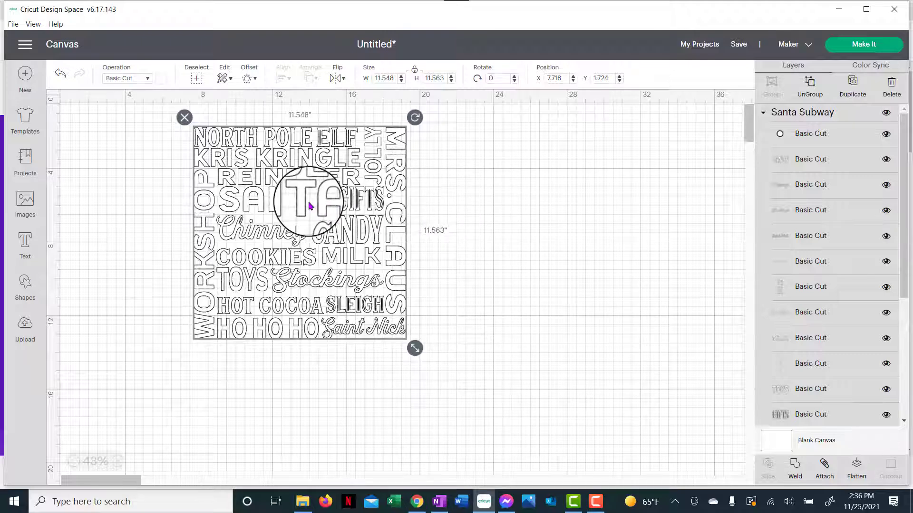
left_click(270, 276)
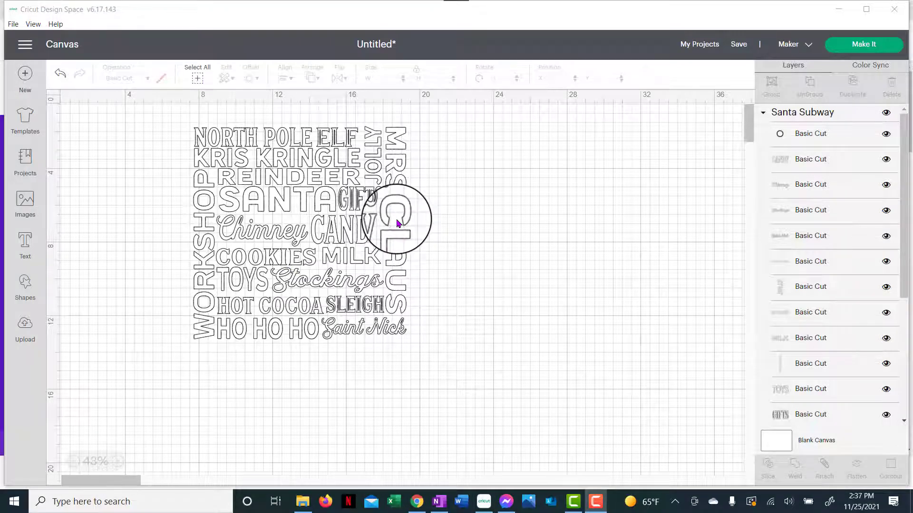
Change the blank canvas background to another material color behind the Santa Subway design
left_click(815, 442)
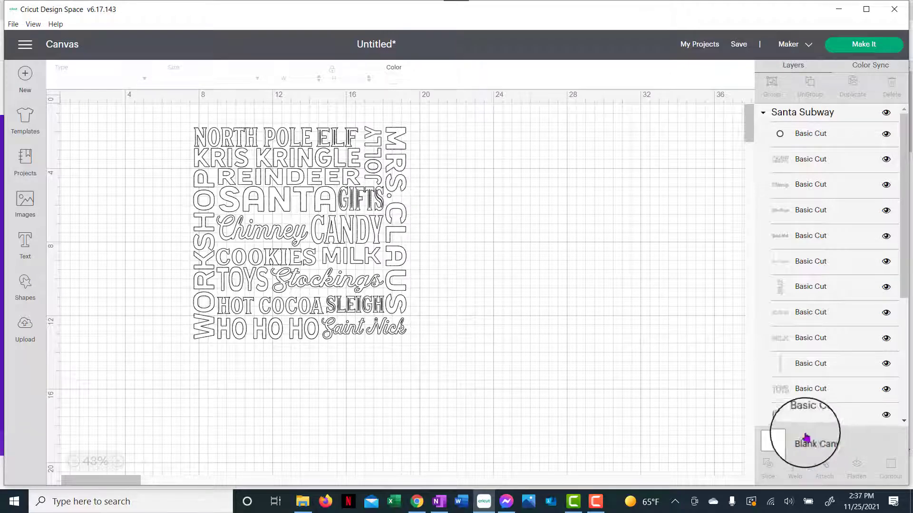
left_click(394, 83)
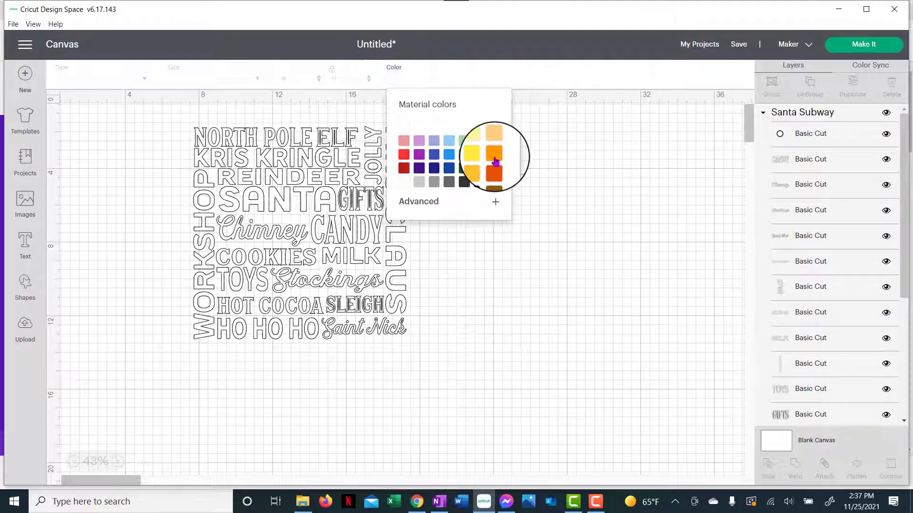
left_click(479, 185)
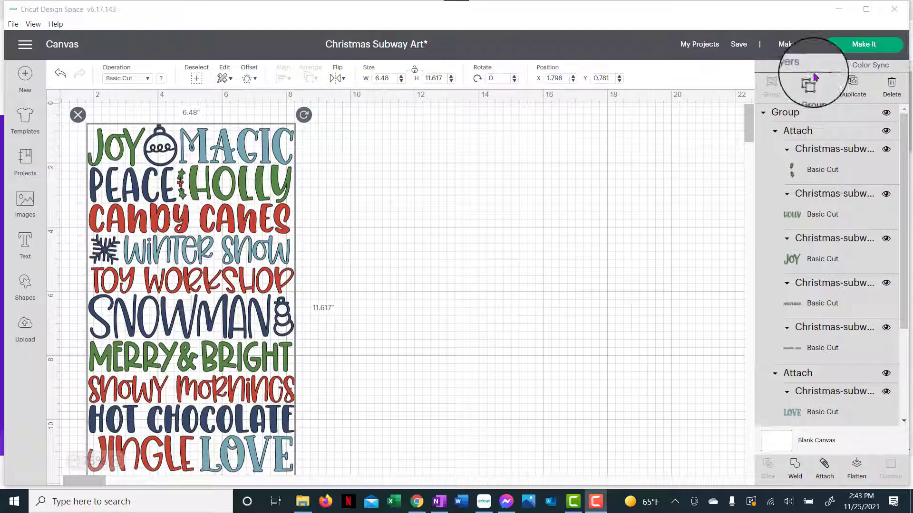
Preview how the Christmas Subway Art is laid out on the cutting mats, and return to the canvas
left_click(852, 45)
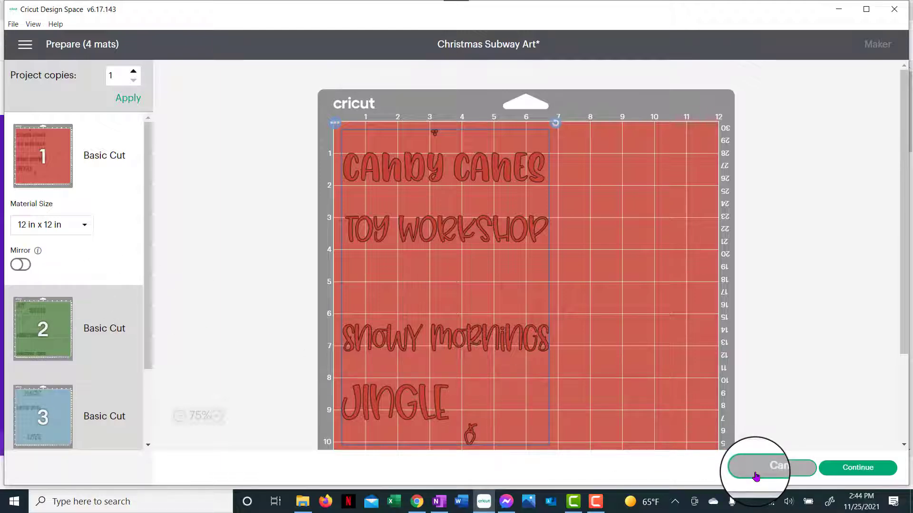
left_click(756, 475)
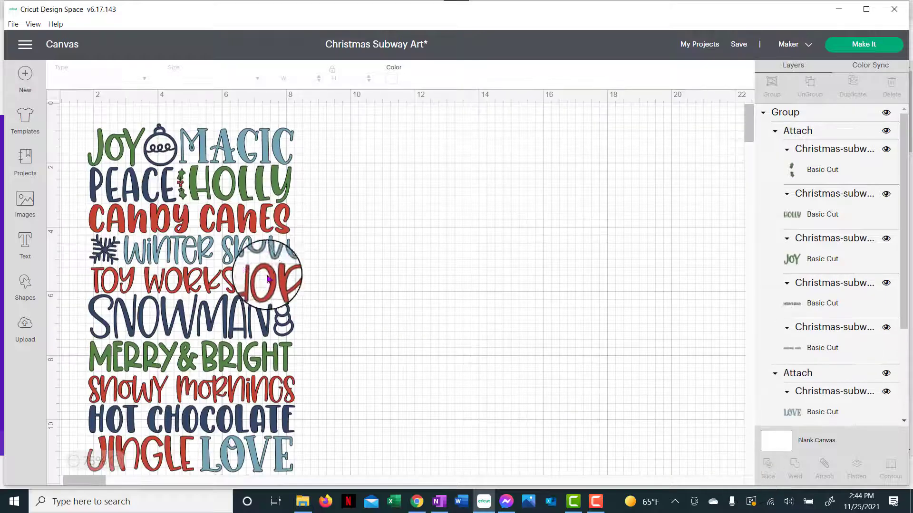
Flip the whole Christmas Subway Art group horizontally and send it to the mat preview
left_click(251, 271)
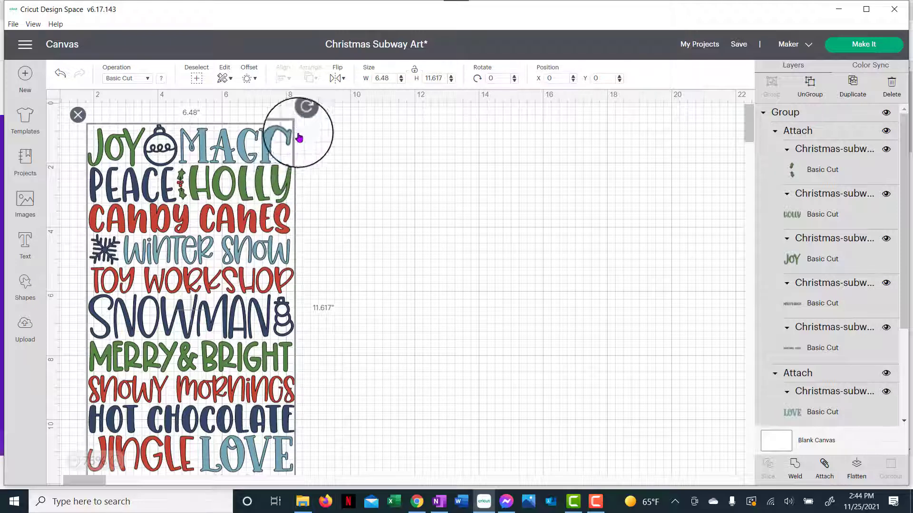
left_click(335, 80)
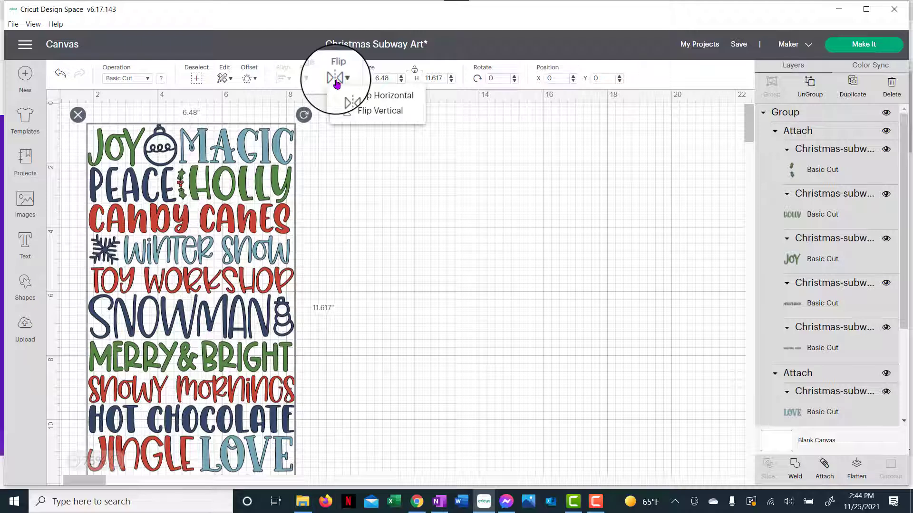
left_click(381, 100)
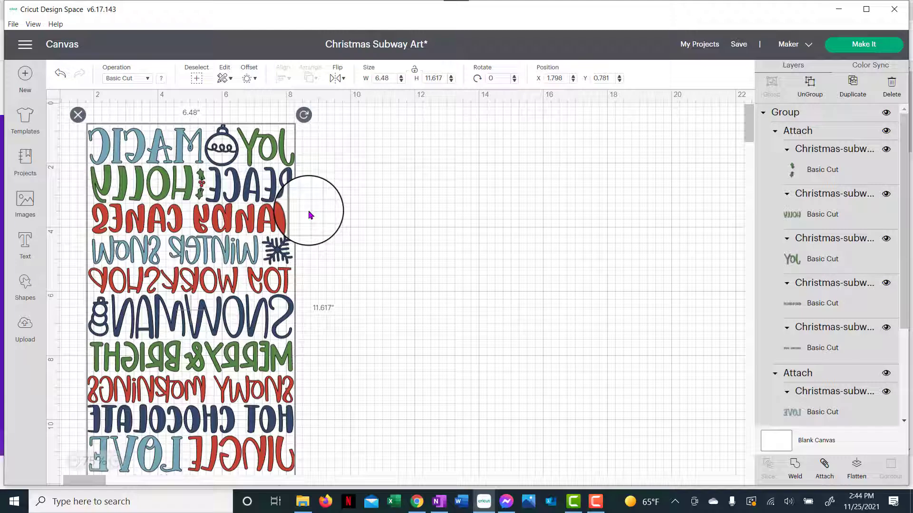
left_click(850, 49)
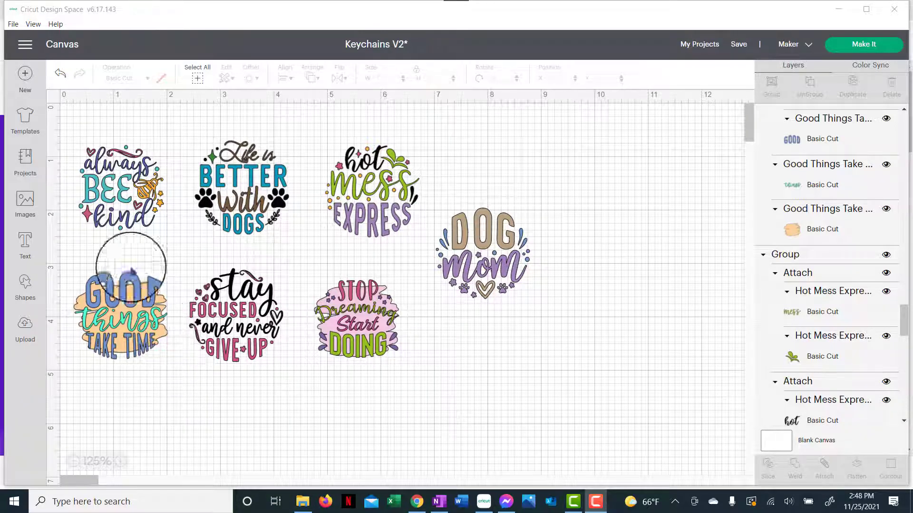
Cycle the Keychains V2 canvas grid through no grid, major lines only and the full grid
left_click(52, 98)
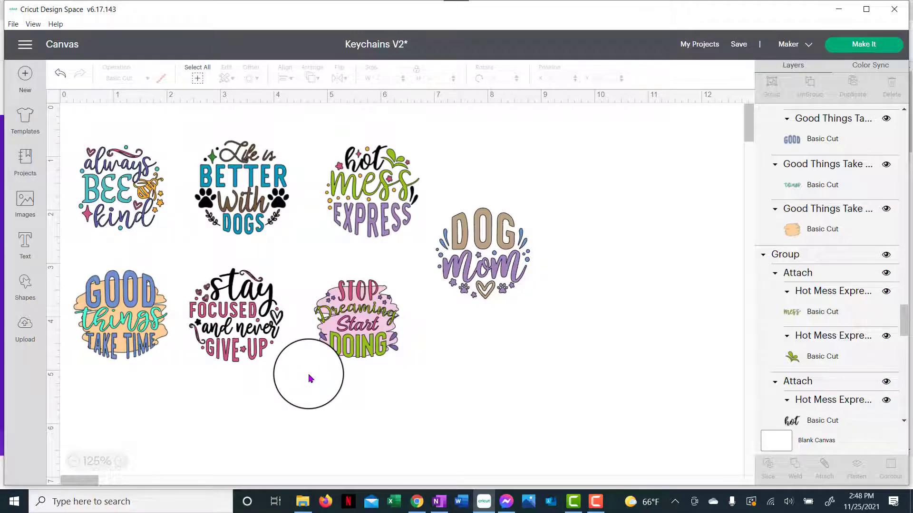
left_click(53, 98)
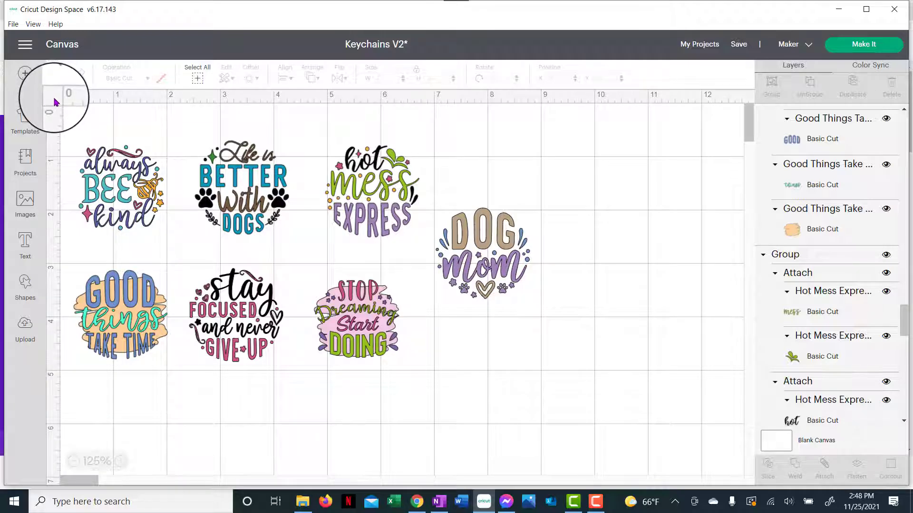
left_click(53, 98)
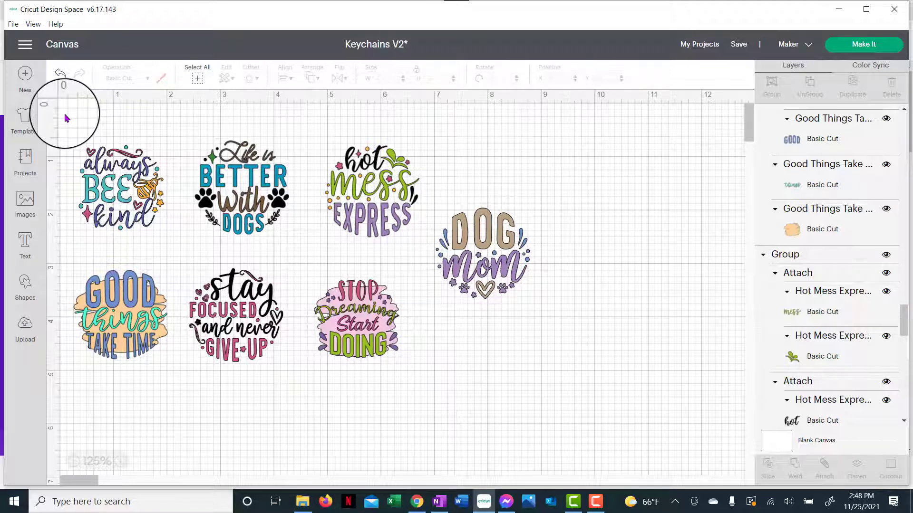
left_click(54, 100)
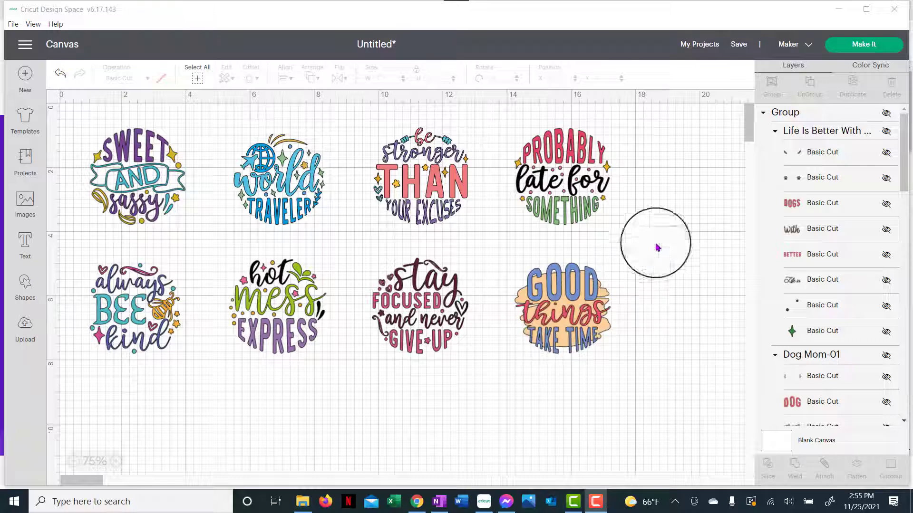
Use Color Sync to match the gold stars and bee layer with another layer's color
left_click(866, 68)
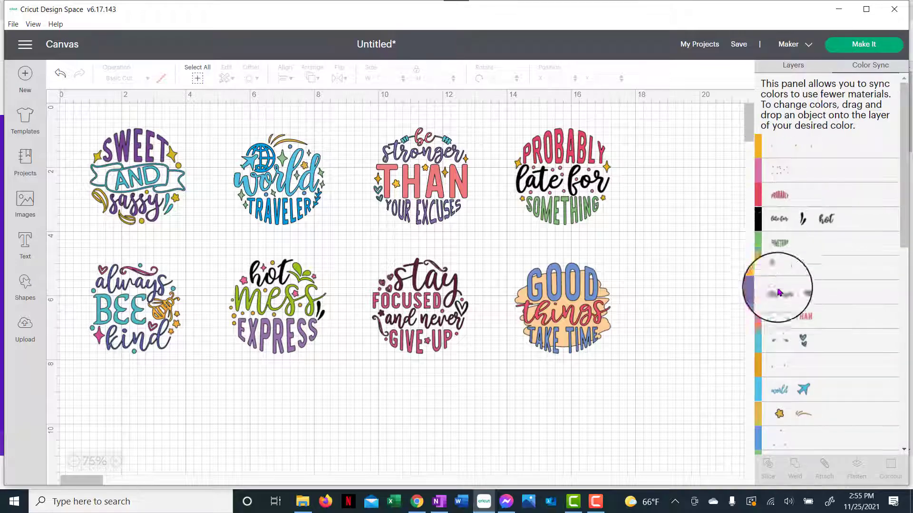
scroll(779, 309, "down", 4)
scroll(779, 312, "down", 4)
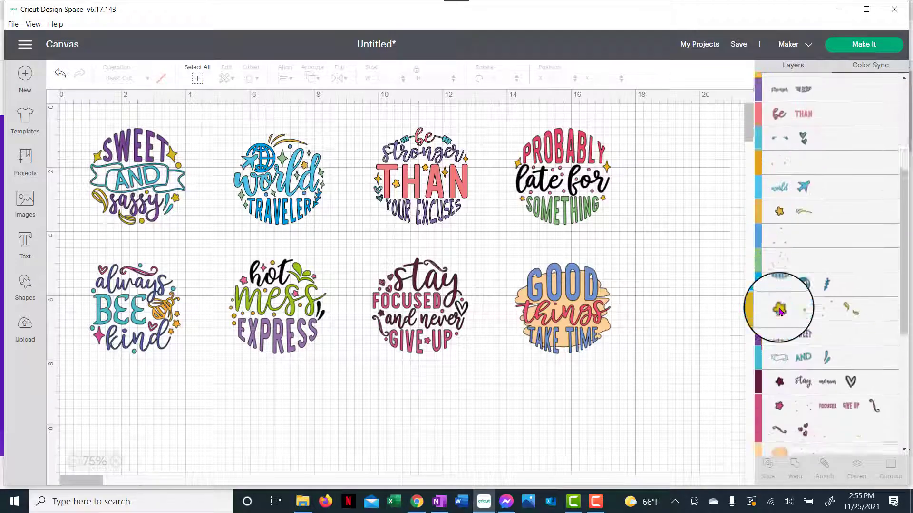
scroll(782, 342, "down", 2)
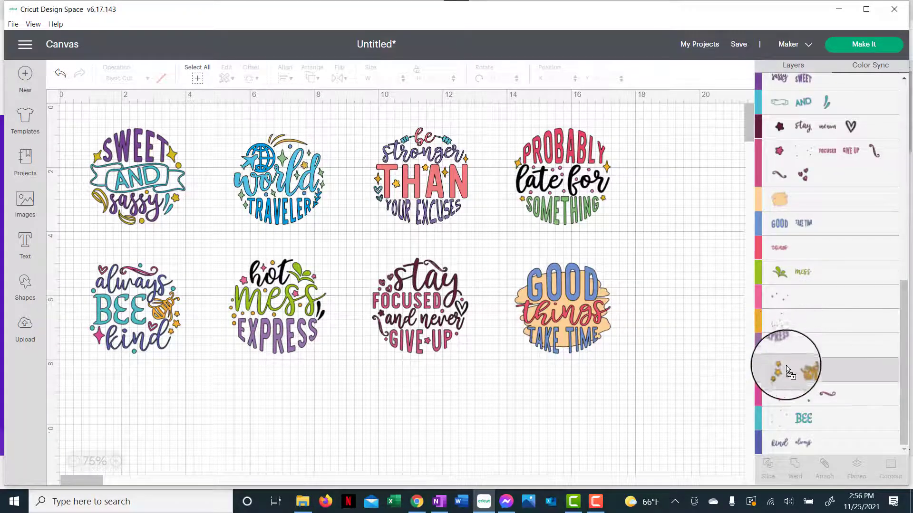
left_click_drag(782, 366, 777, 135)
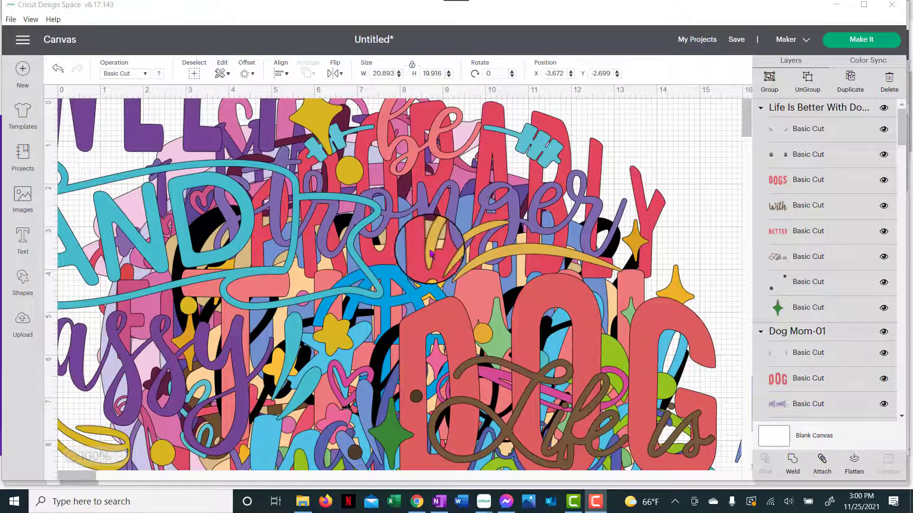
Move the selected stack of overlapping designs to X 0.028, Y 0.028 on the canvas
left_click(386, 191)
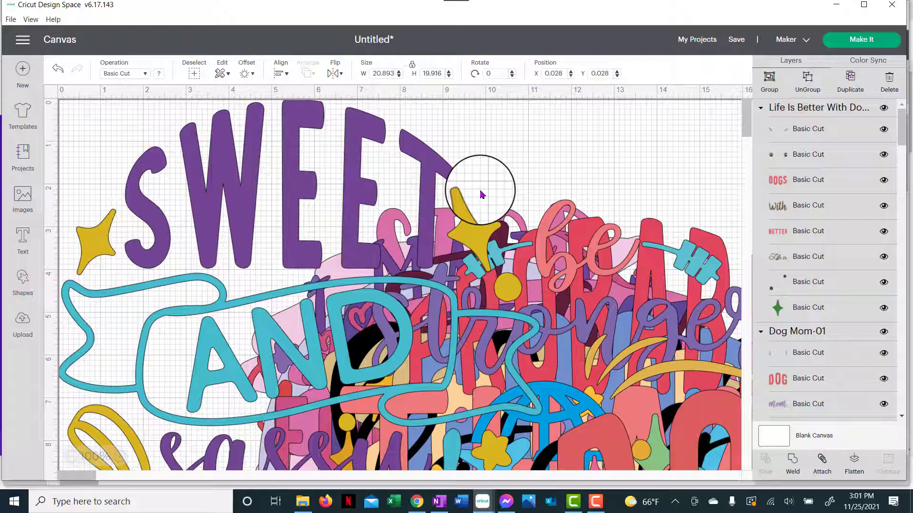
Examine the overlapping stack of keychain designs on the canvas at different zoom levels
scroll(481, 194, "down", 6)
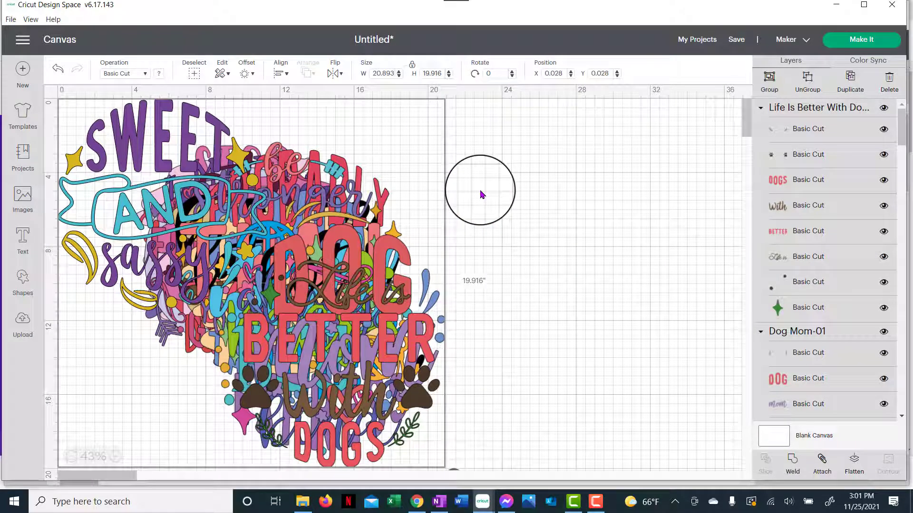
scroll(481, 194, "up", 6)
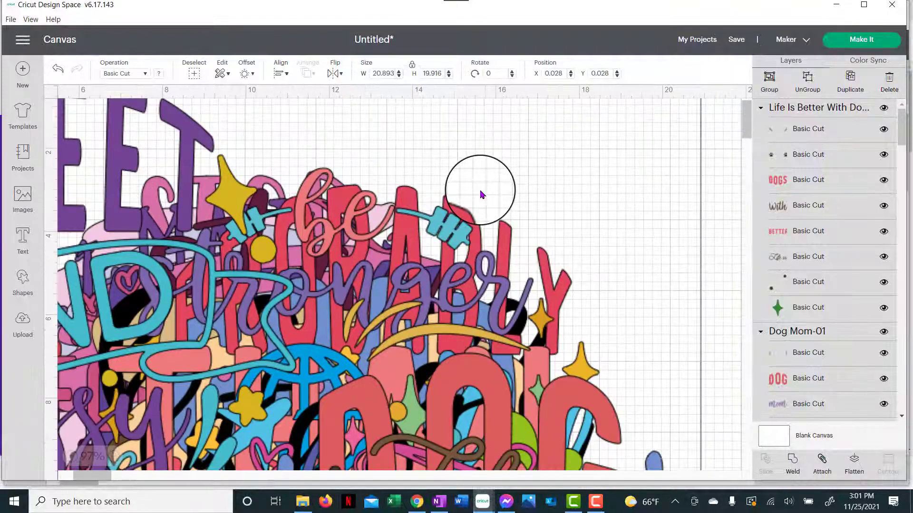
scroll(481, 194, "down", 7)
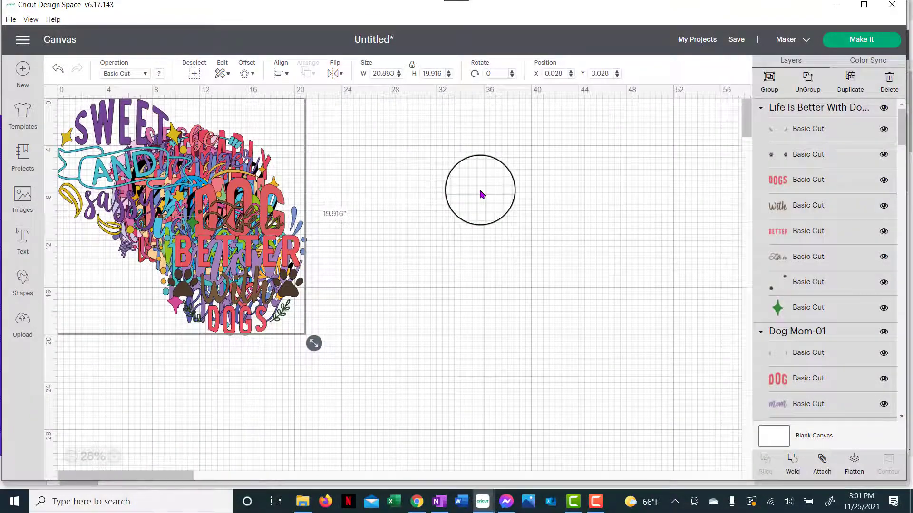
scroll(481, 194, "up", 3)
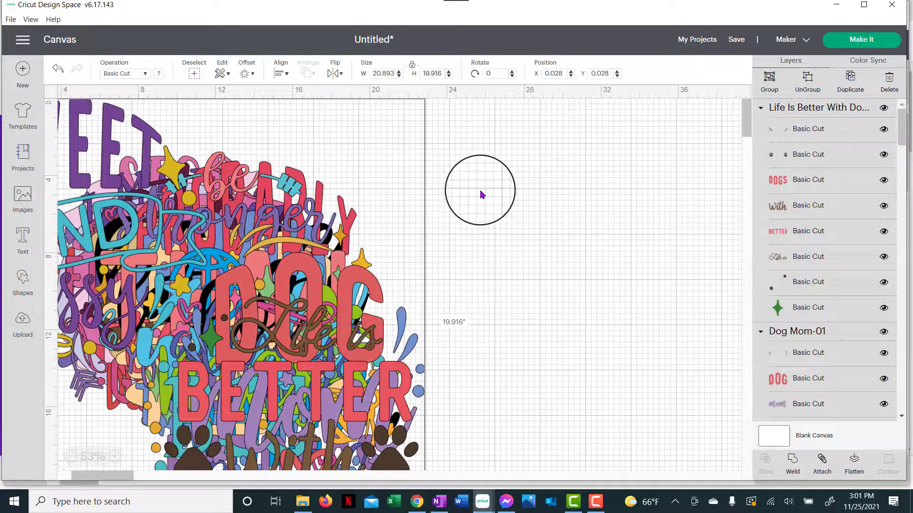
scroll(481, 194, "down", 2)
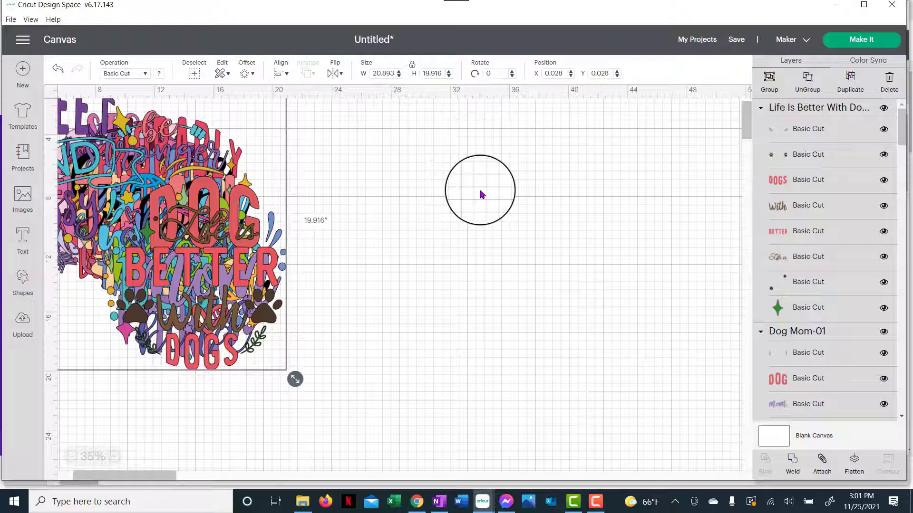
scroll(481, 194, "up", 1)
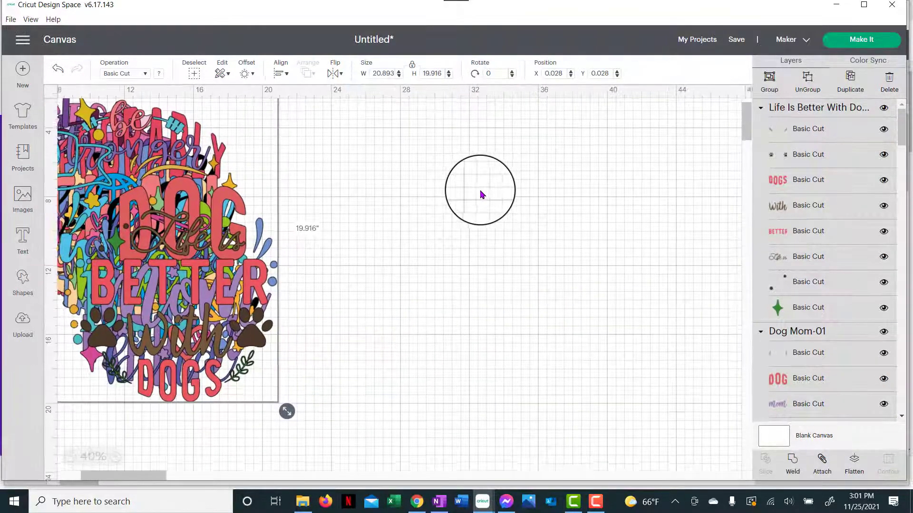
scroll(481, 194, "up", 1)
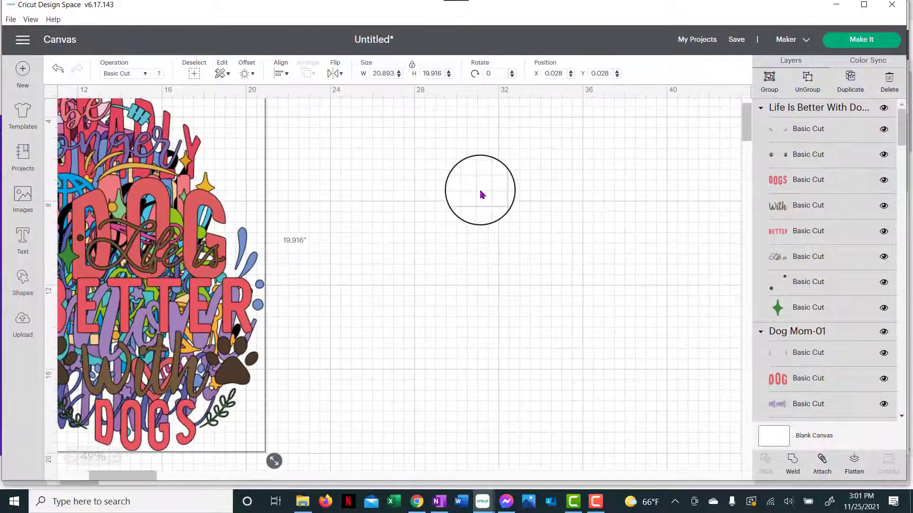
scroll(481, 194, "down", 2)
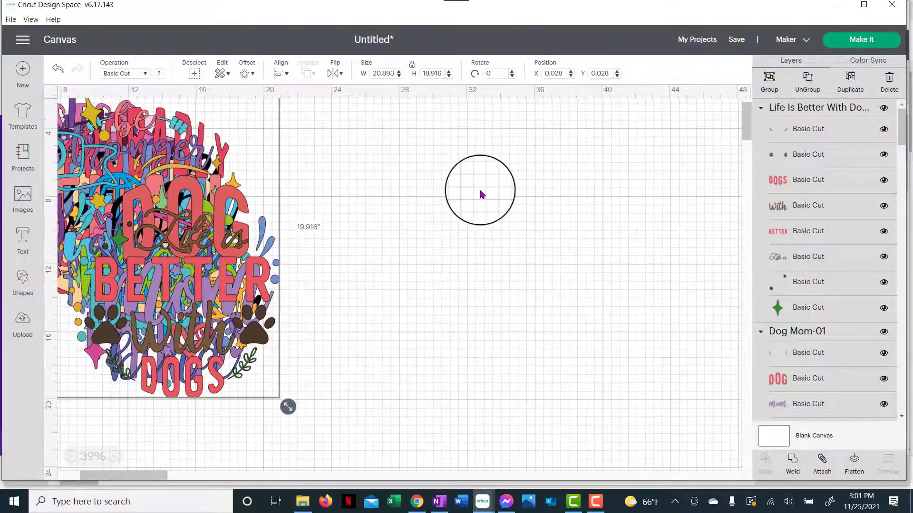
Move the selected stack of overlapping designs away from the canvas corner to X 7.458, Y 1.597
scroll(481, 194, "down", 3)
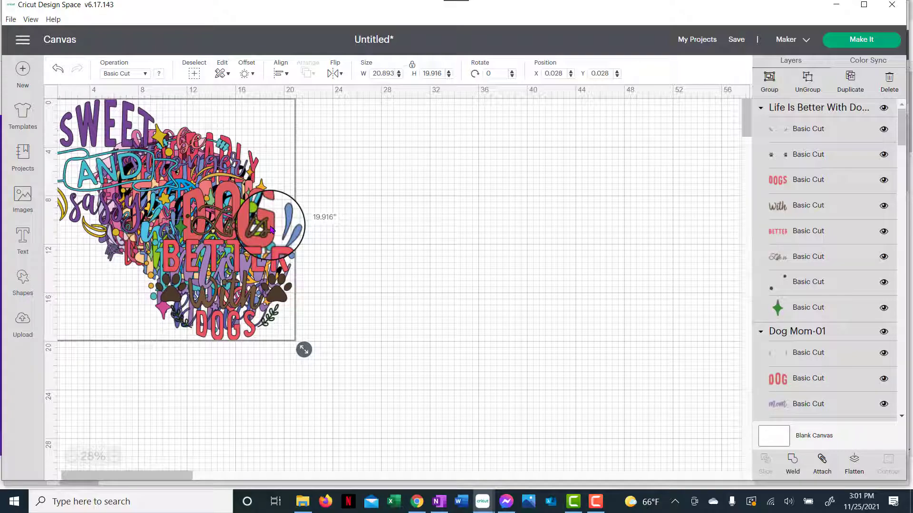
left_click_drag(228, 219, 313, 258)
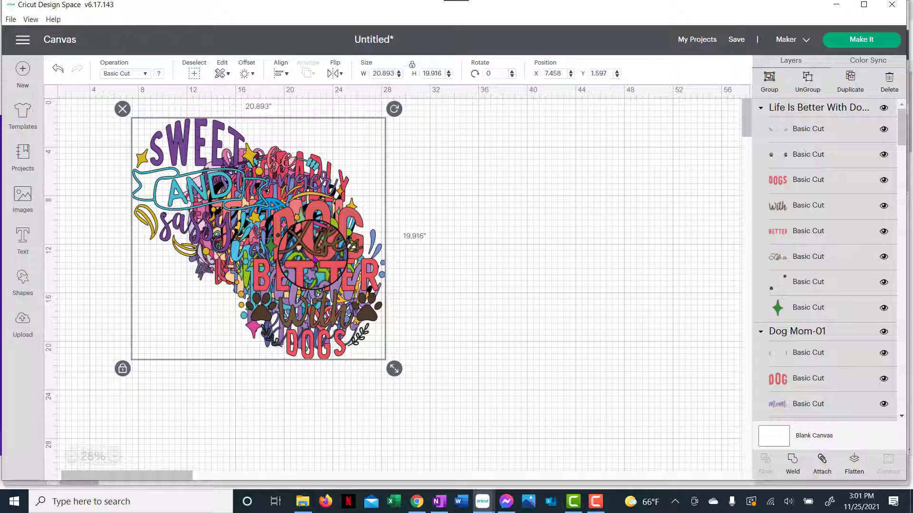
left_click_drag(314, 258, 295, 191)
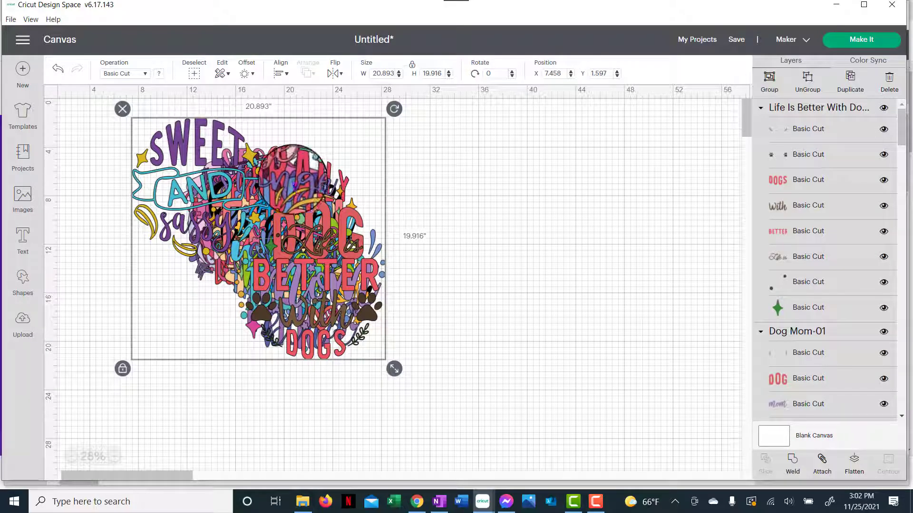
Center-align all the selected designs on each other and set the stack's width to 3 inches
left_click(280, 73)
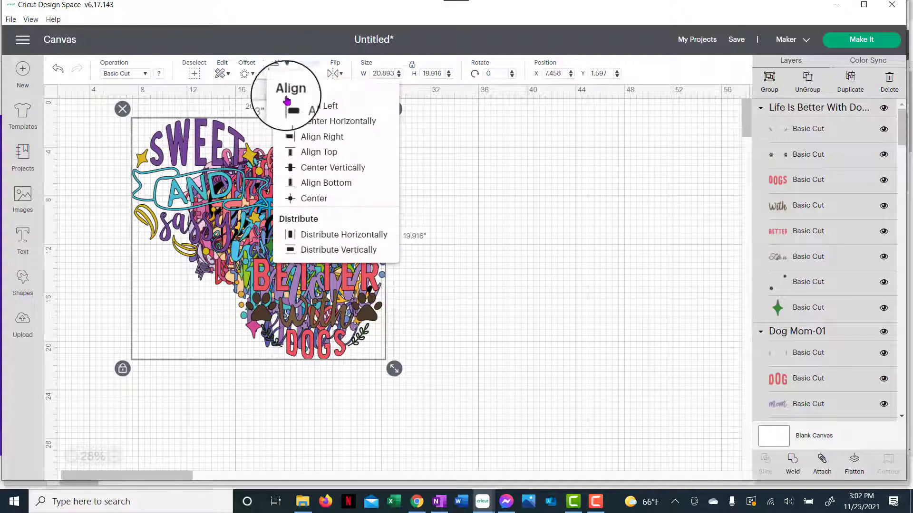
left_click(293, 198)
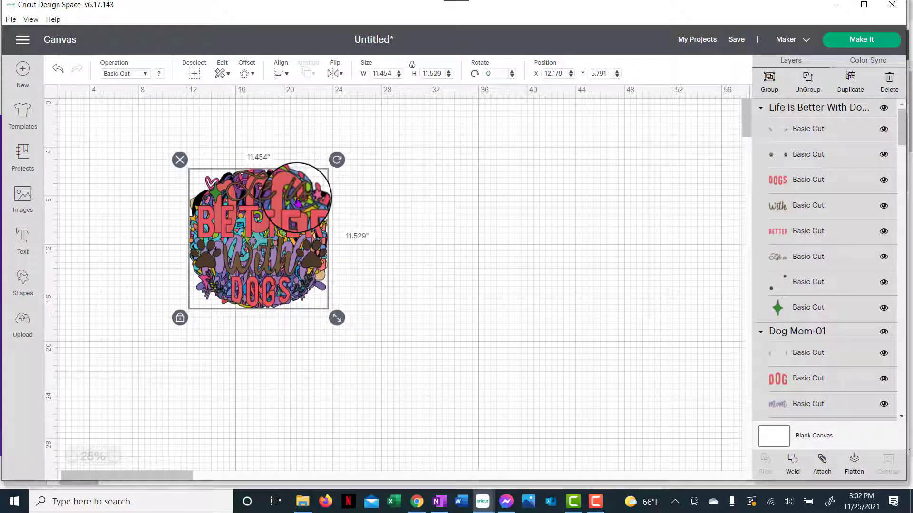
left_click(372, 74)
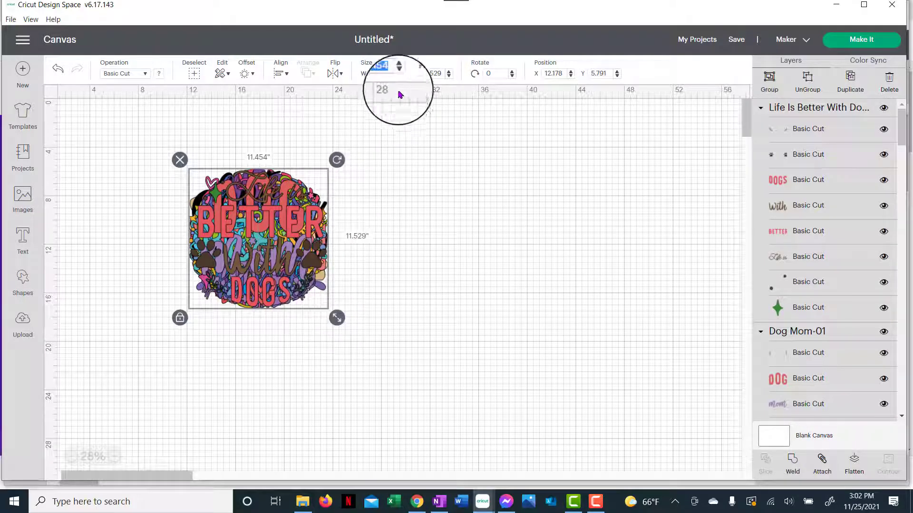
type("3")
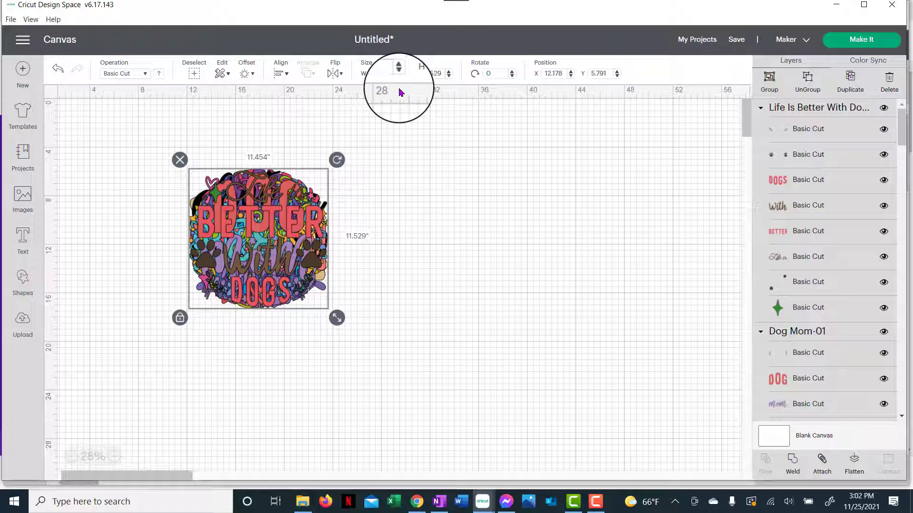
key("Return")
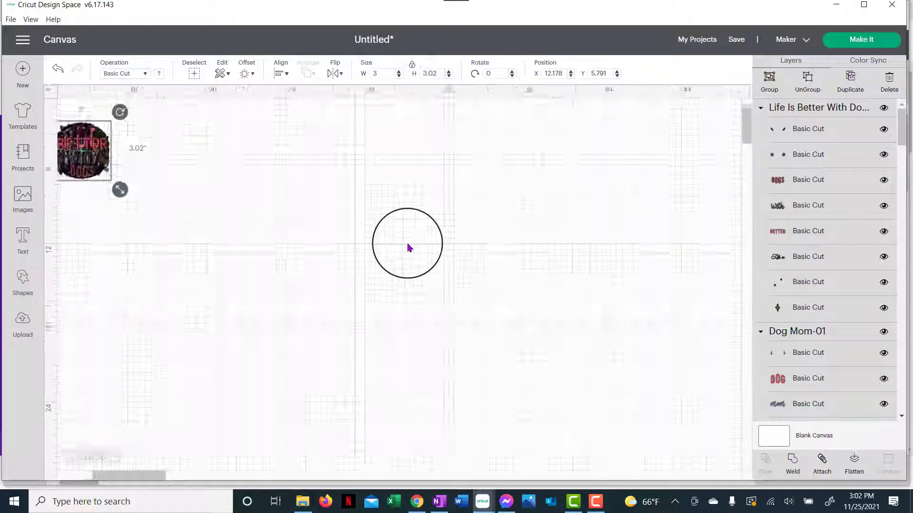
Spread the individual keychain designs from the centered stack apart across the canvas
scroll(407, 247, "up", 5)
left_click_drag(143, 475, 49, 473)
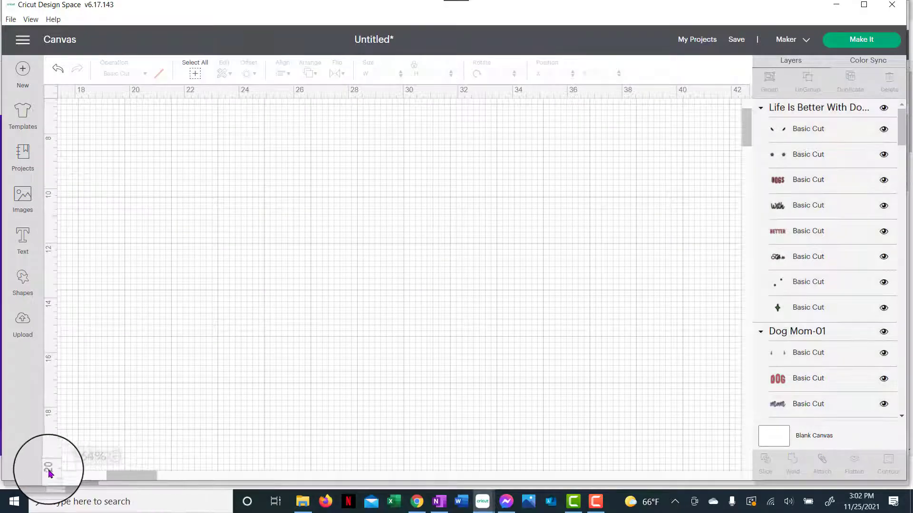
scroll(190, 390, "up", 3)
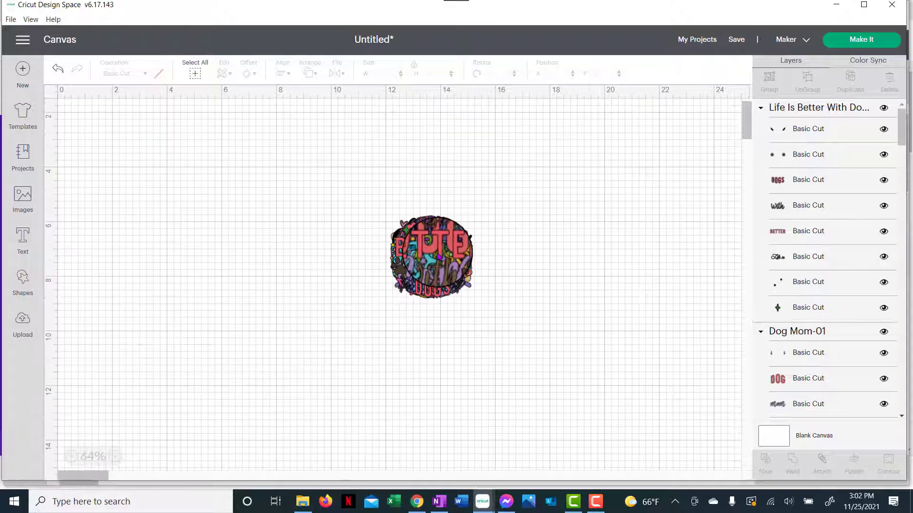
left_click_drag(433, 258, 358, 192)
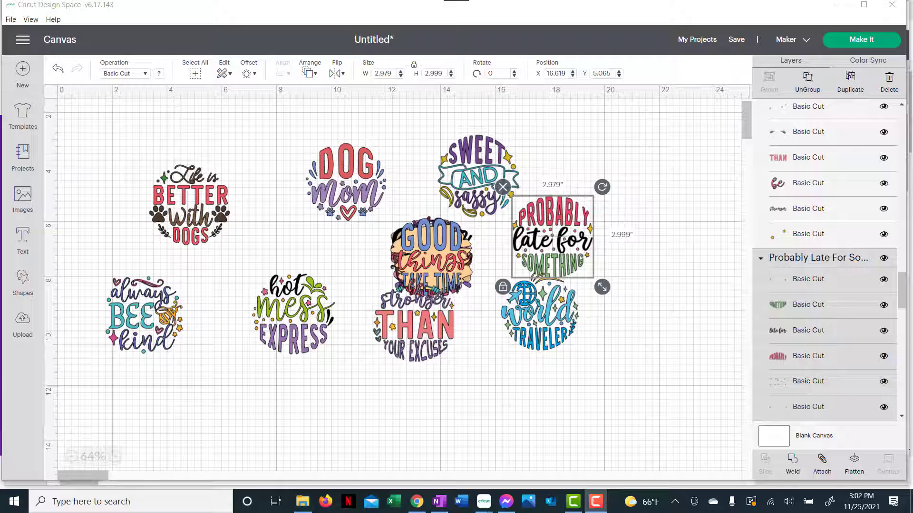
Deselect the Probably Late For Something design and save the project with the title Keychains 2
left_click(735, 44)
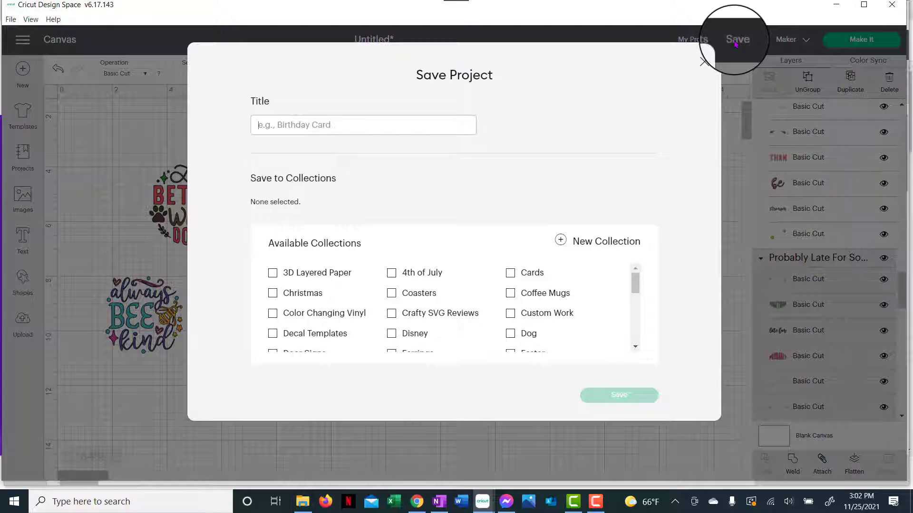
left_click(704, 62)
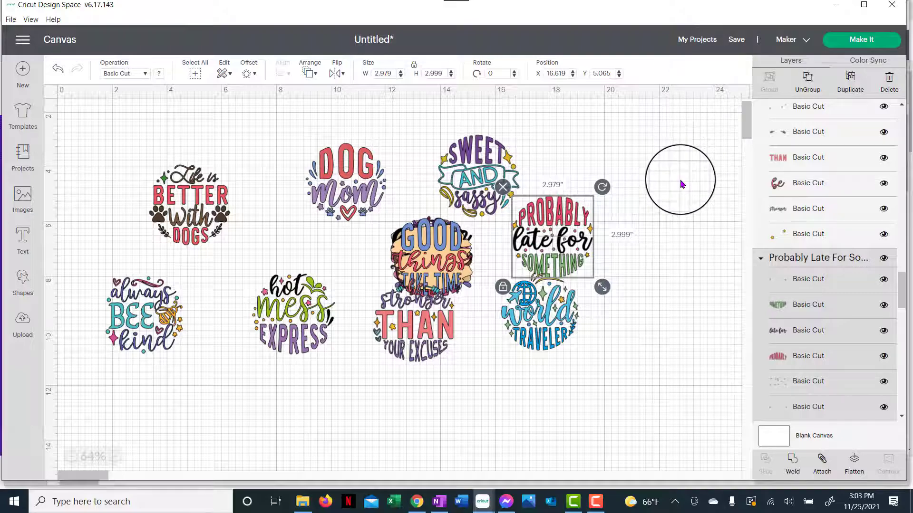
left_click(682, 184)
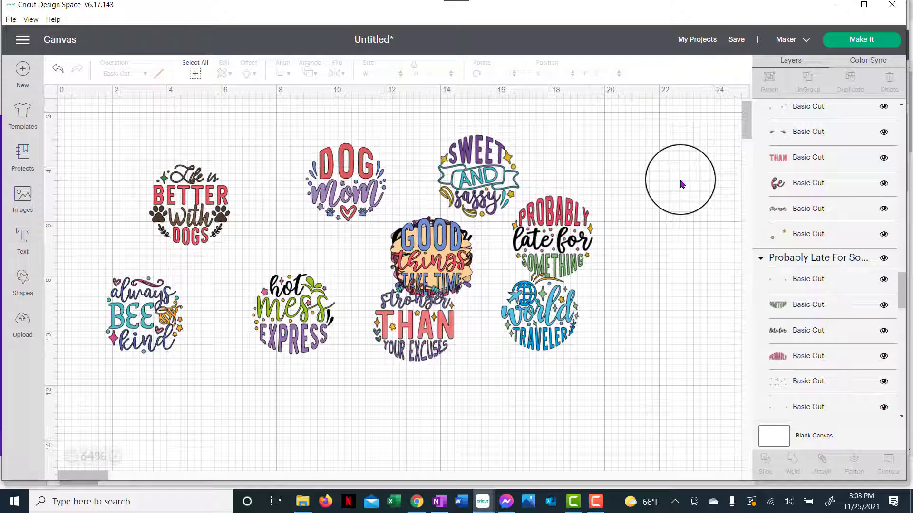
key("ctrl+s")
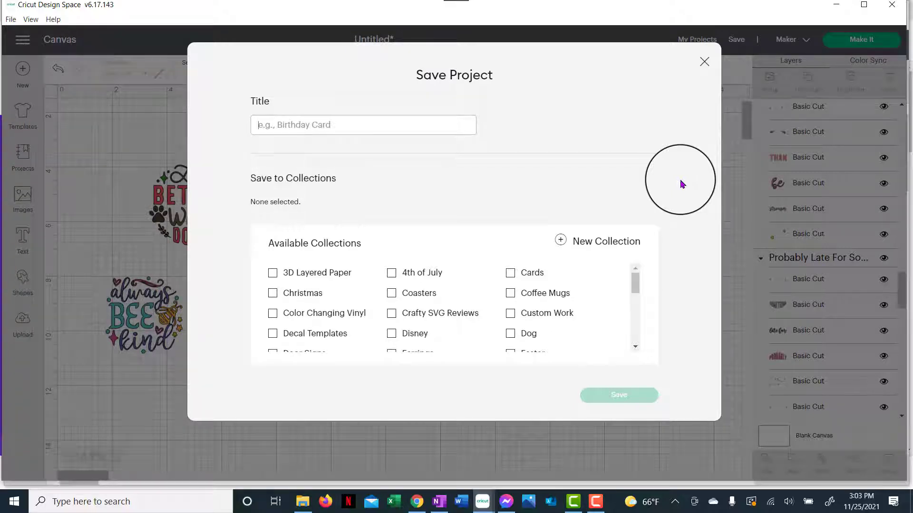
type("Keyc")
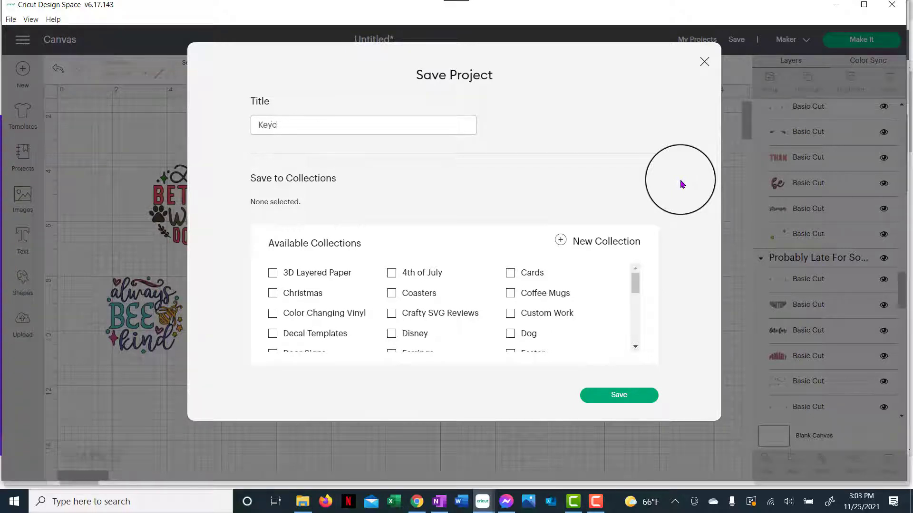
type("hains 2")
key("Return")
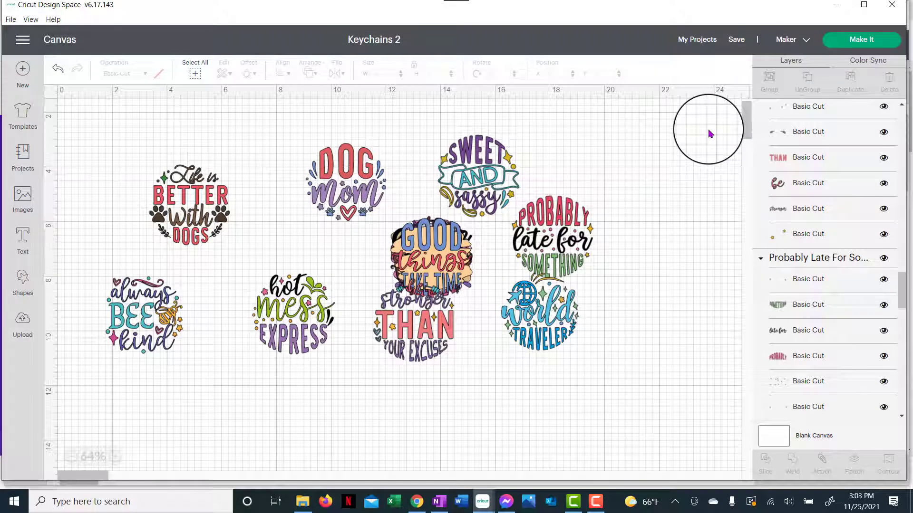
Move the Probably Late For Something design clear of its neighbours to about X 18.7, Y 3.9
left_click_drag(577, 221, 639, 190)
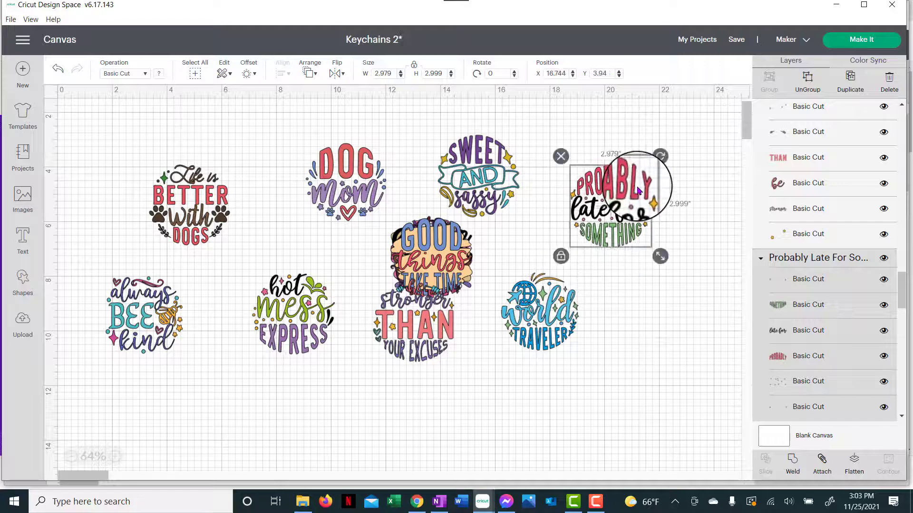